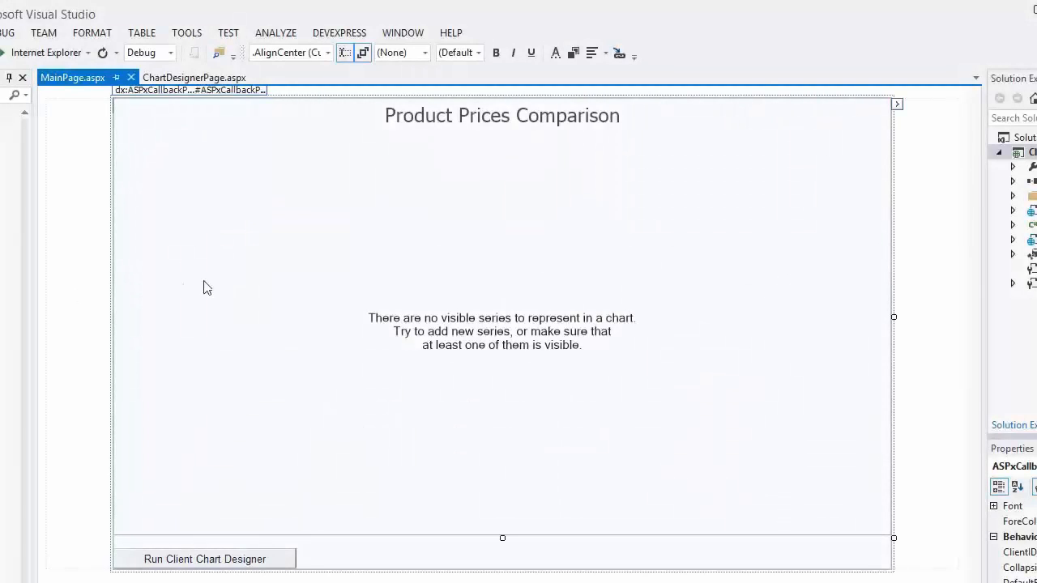
Step: Select the product price chart and the Run Client Chart Designer button in MainPage design view
{"action": "left_click", "coordinate": [247, 283]}
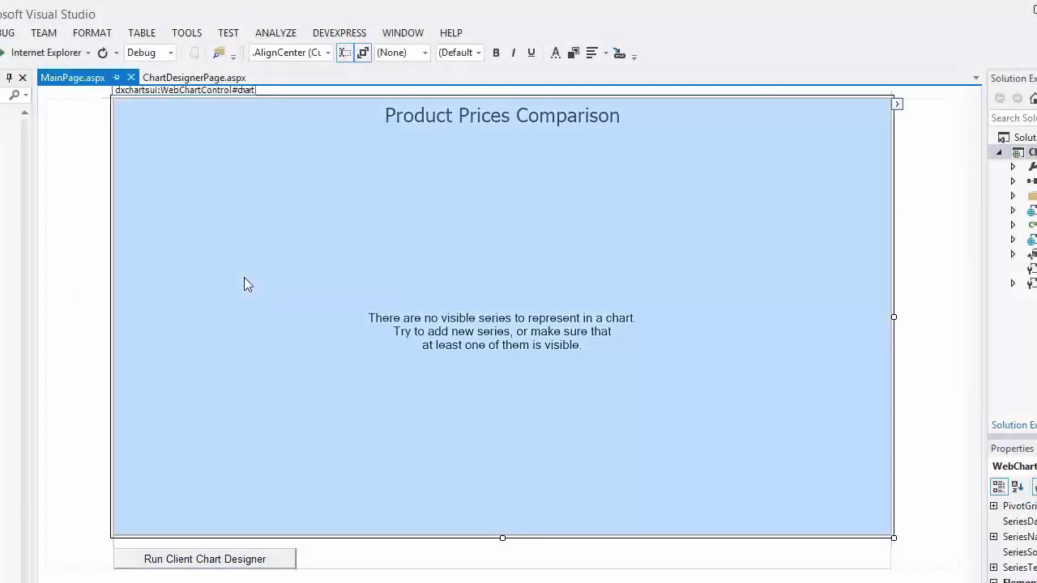
{"action": "left_click", "coordinate": [290, 559]}
{"action": "double_click", "coordinate": [289, 559]}
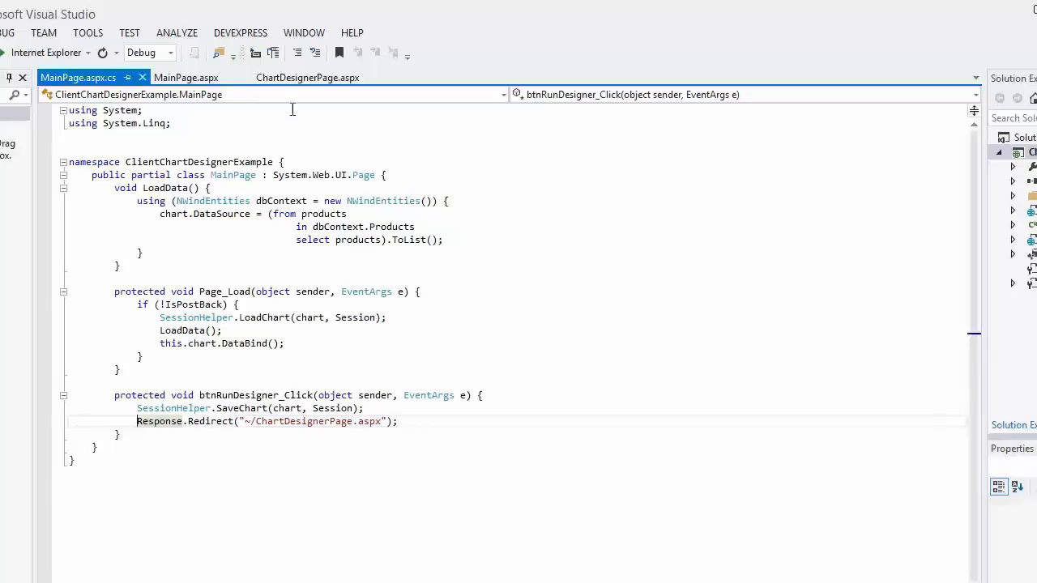
Step: Place an ASPxChartDesigner on ChartDesignerPage and rename its ID to chartDesigner
{"action": "left_click", "coordinate": [307, 78]}
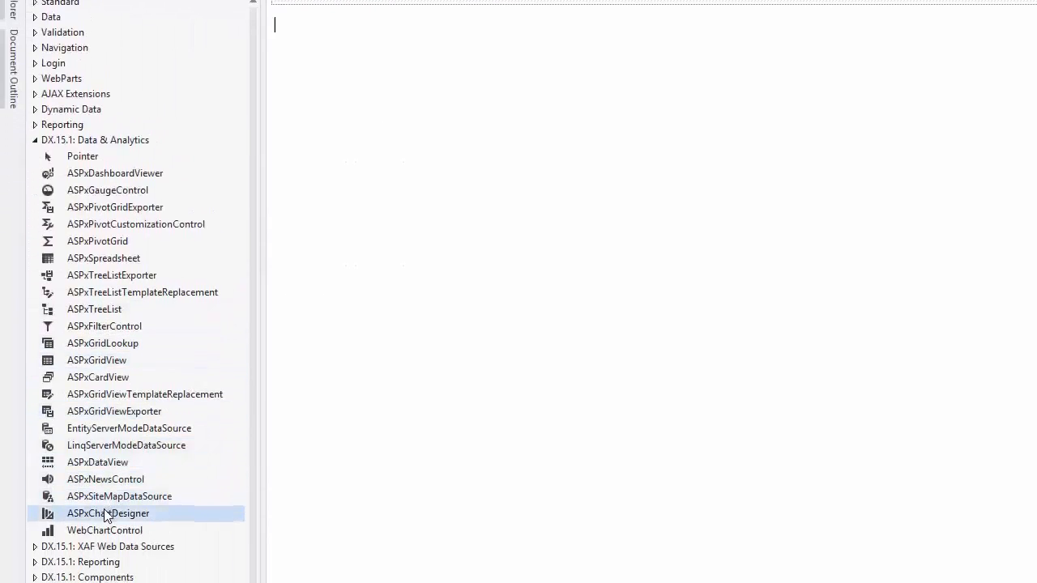
{"action": "left_click_drag", "start_coordinate": [108, 515], "coordinate": [456, 287]}
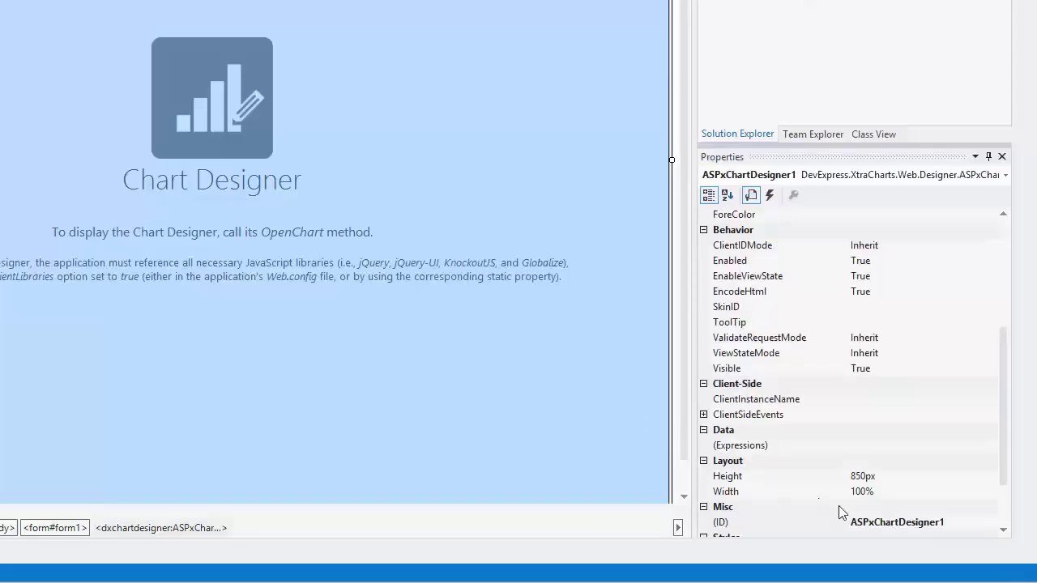
{"action": "left_click", "coordinate": [872, 521]}
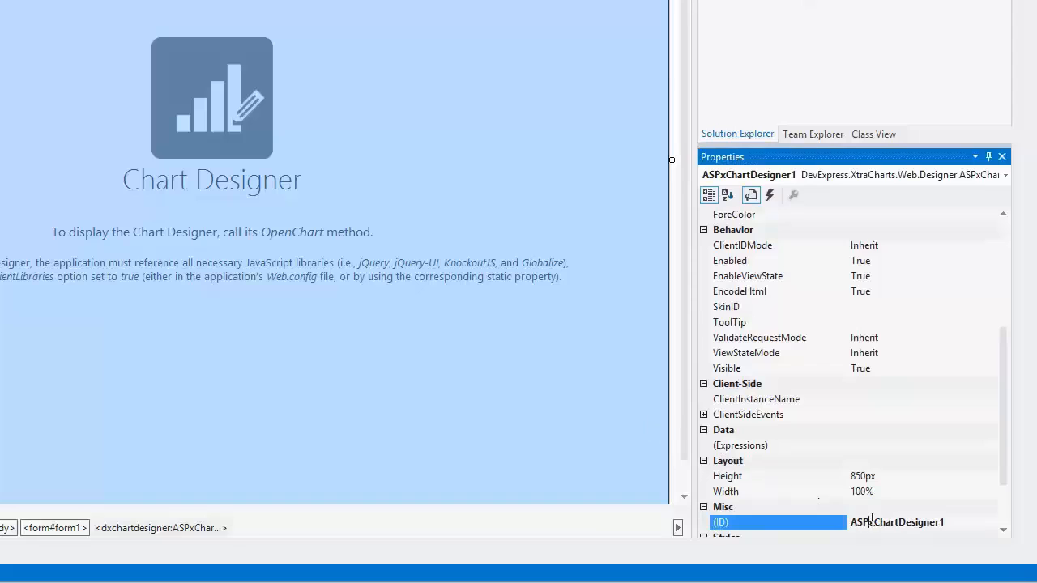
{"action": "key", "text": "ctrl+a"}
{"action": "type", "text": "chartDesigner"}
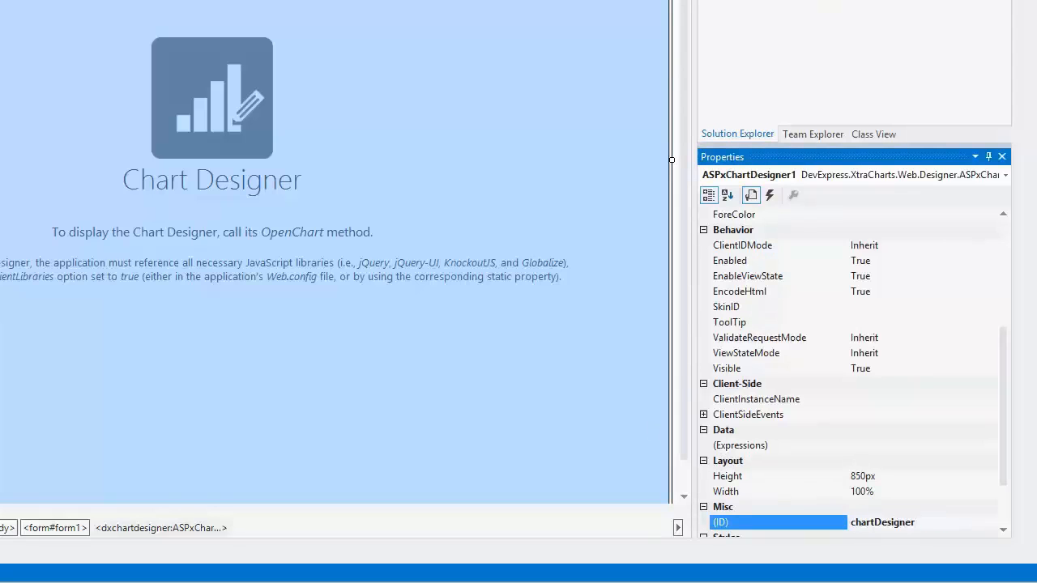
Step: Generate the SaveChartLayout event handler for chartDesigner from the Events list
{"action": "left_click", "coordinate": [769, 196]}
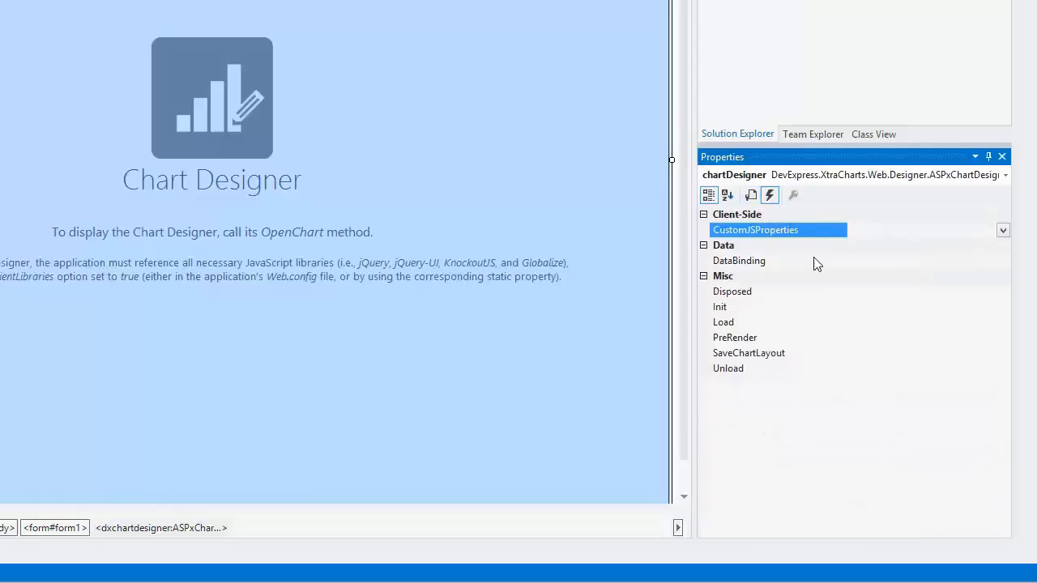
{"action": "left_click", "coordinate": [870, 354]}
{"action": "double_click", "coordinate": [870, 354]}
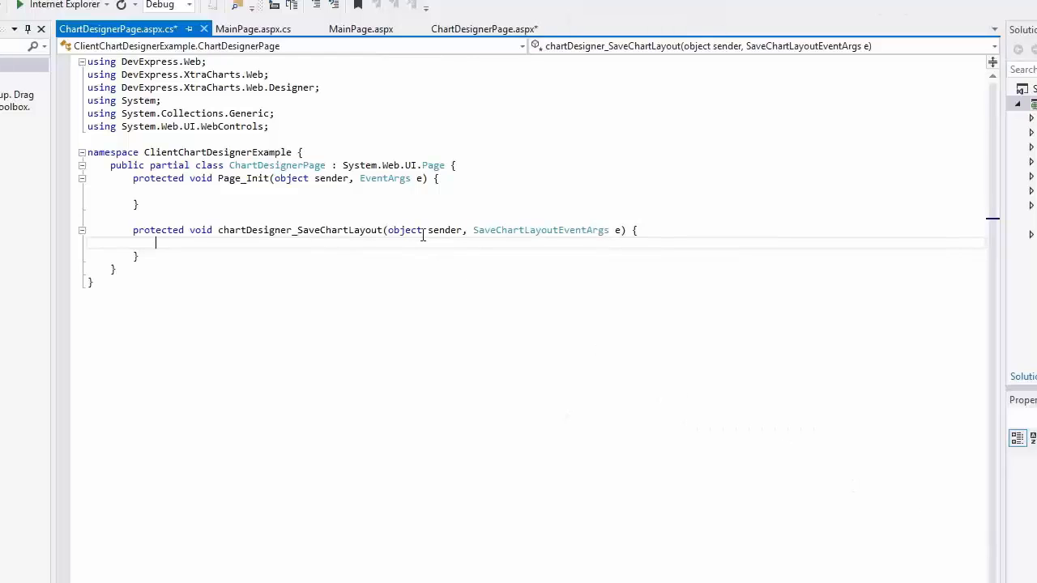
Step: Paste the session-chart loading code into Page_Init and the save/redirect code into SaveChartLayout
{"action": "left_click", "coordinate": [375, 192]}
{"action": "type", "text": "ASPxWebControl.GlobalEmbedRequiredClientLibraries = true;             Header.Title = \"Chart Designer\";             if (!IsPostBack) {                 WebChartControl chart = new WebChartControl {                     Width = (Unit)400,                     Height = (Unit)225,                     DataSource = new List<Product>()                 };                 SessionHelper.LoadChart(chart, Session);                 this.chartDesigner.OpenChart(chart);             }"}
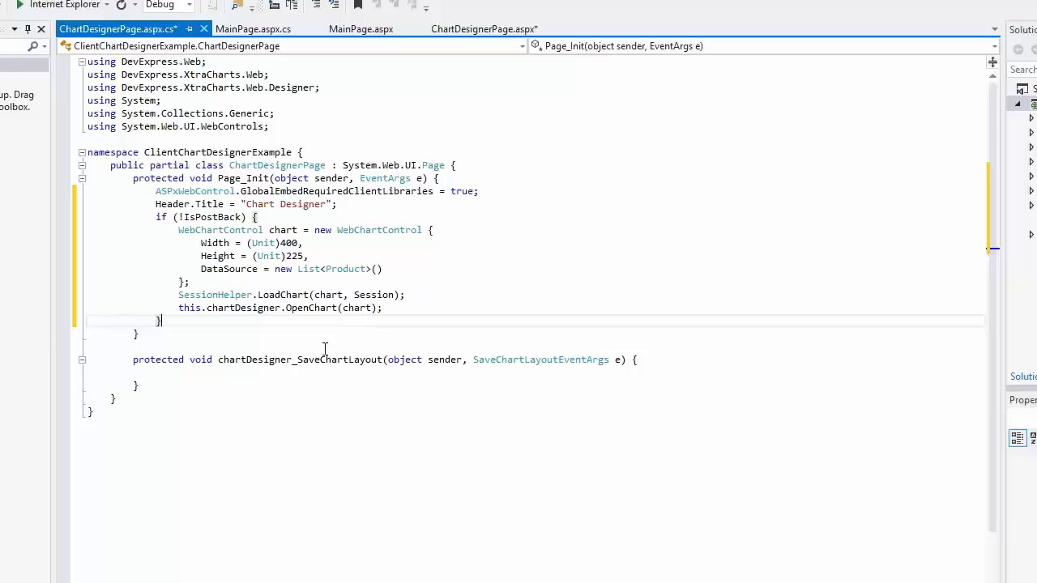
{"action": "left_click", "coordinate": [326, 373]}
{"action": "type", "text": "SessionHelper.SaveChartLayout(e.ChartLayoutXml, Session); ASPxWebControl.RedirectOnCallback(\"~/MainPage.aspx\");"}
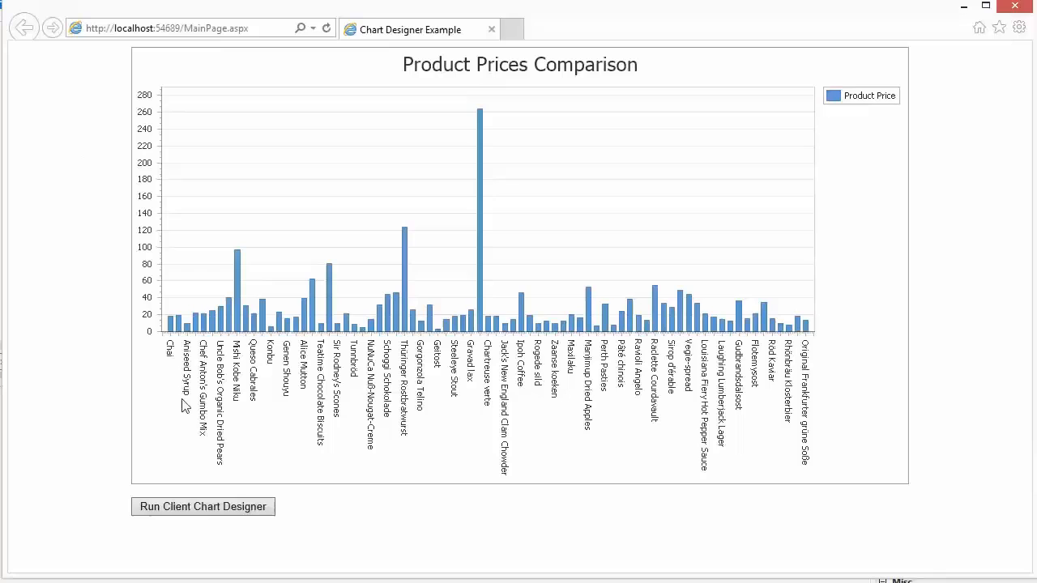
Step: In the Client Chart Designer, add a new bar series and rename it Units On Order
{"action": "left_click", "coordinate": [251, 516]}
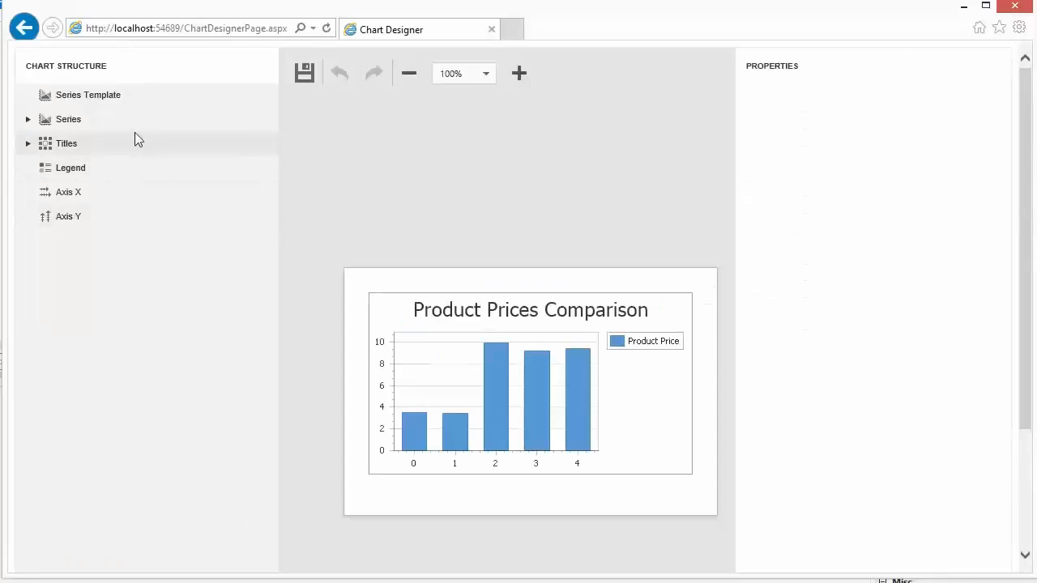
{"action": "left_click", "coordinate": [132, 120]}
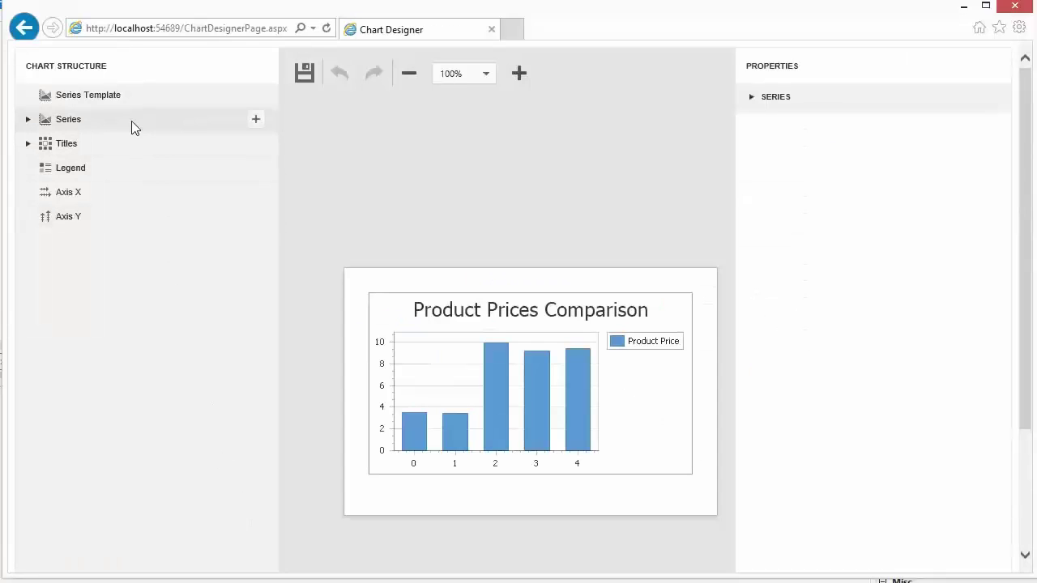
{"action": "left_click", "coordinate": [256, 119]}
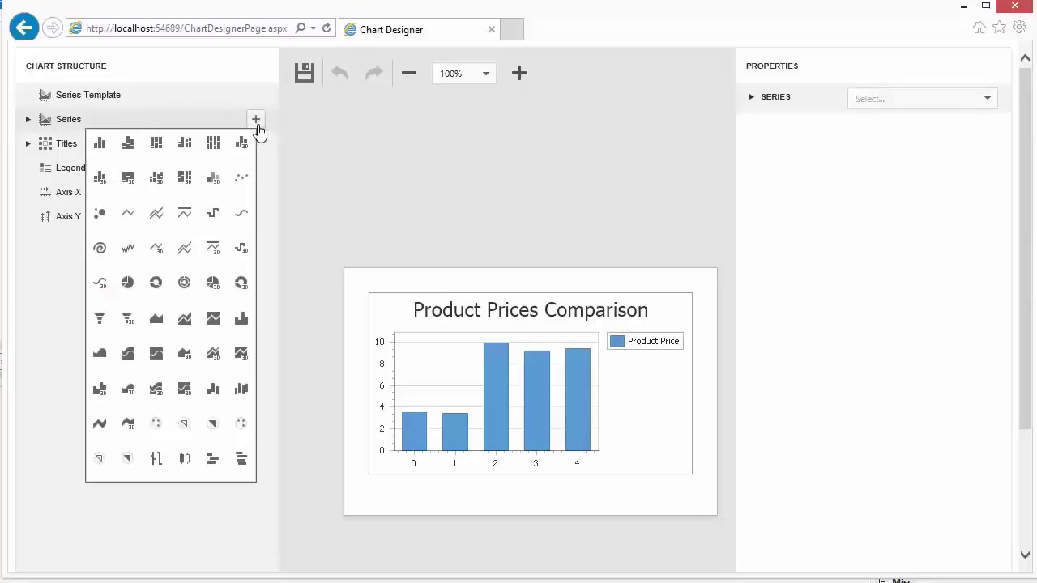
{"action": "left_click", "coordinate": [100, 144]}
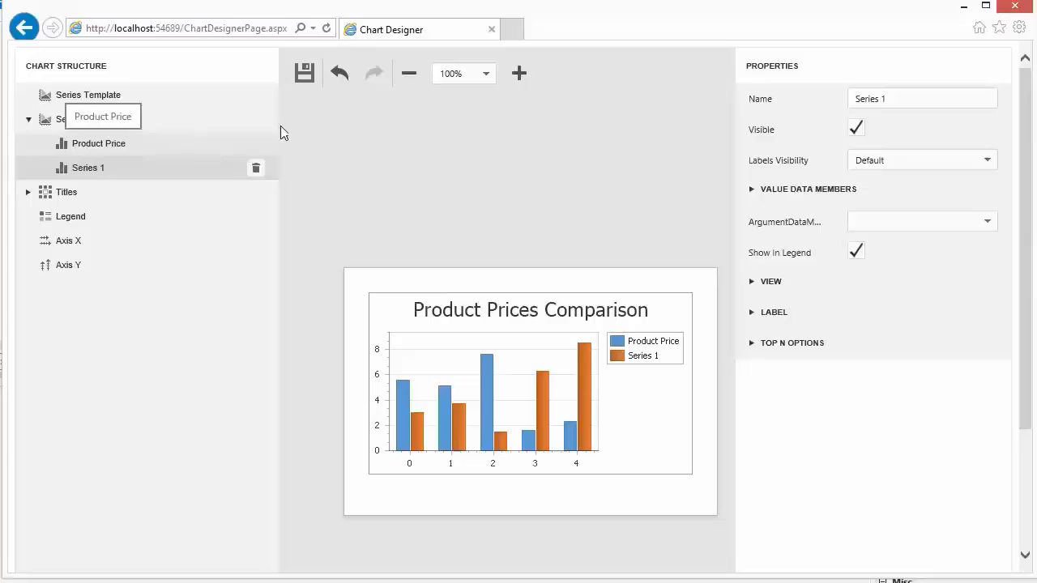
{"action": "triple_click", "coordinate": [886, 98]}
{"action": "type", "text": "Units On Order"}
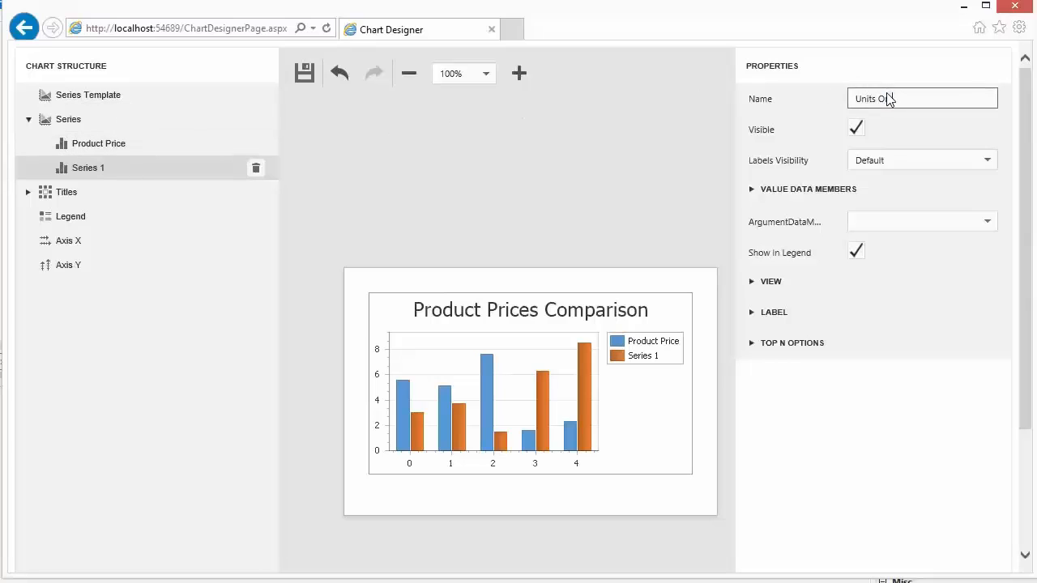
Step: Bind the series to ProductName as argument and UnitsOnOrder as value
{"action": "left_click", "coordinate": [988, 222]}
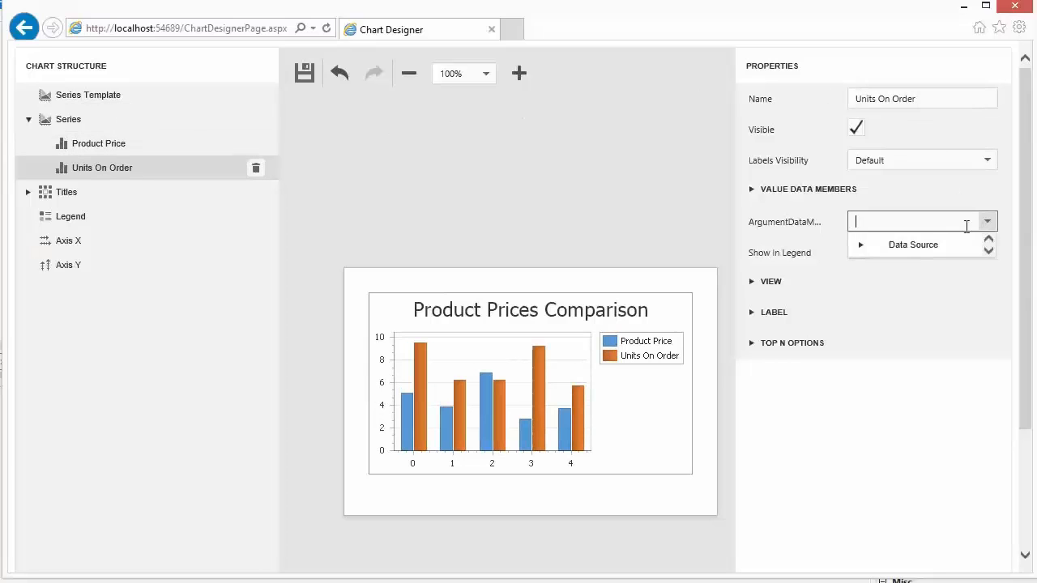
{"action": "left_click", "coordinate": [862, 246]}
{"action": "left_click", "coordinate": [931, 366]}
{"action": "left_click", "coordinate": [751, 190]}
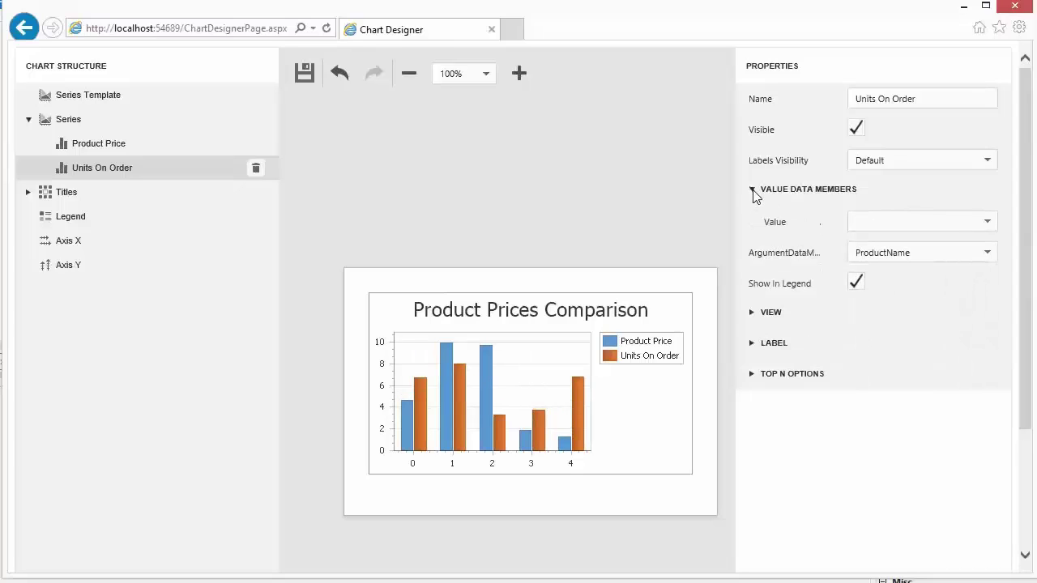
{"action": "left_click", "coordinate": [987, 221]}
{"action": "left_click", "coordinate": [861, 244]}
{"action": "left_click_drag", "start_coordinate": [988, 288], "coordinate": [988, 356]}
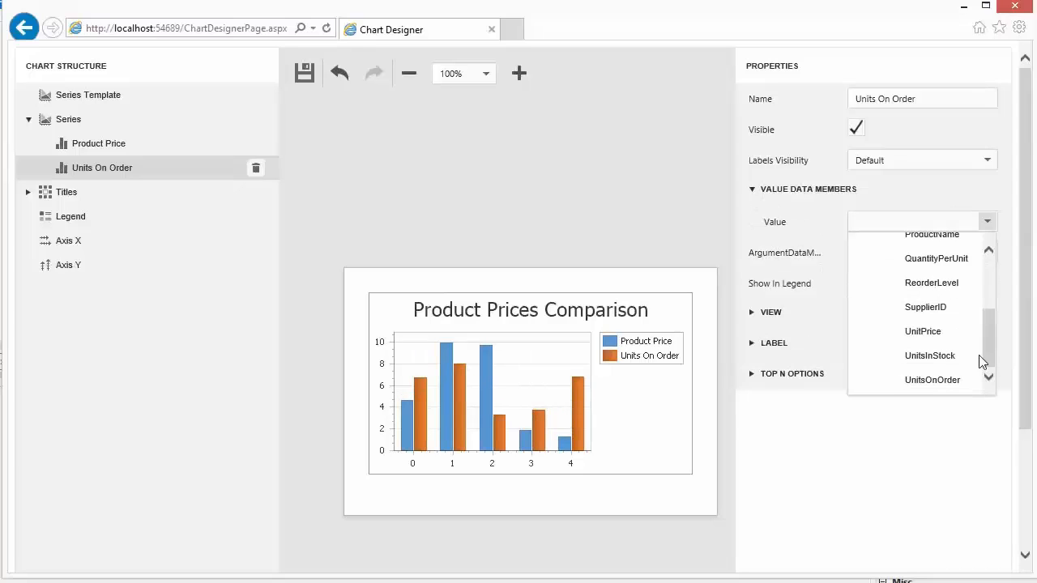
{"action": "left_click", "coordinate": [939, 378]}
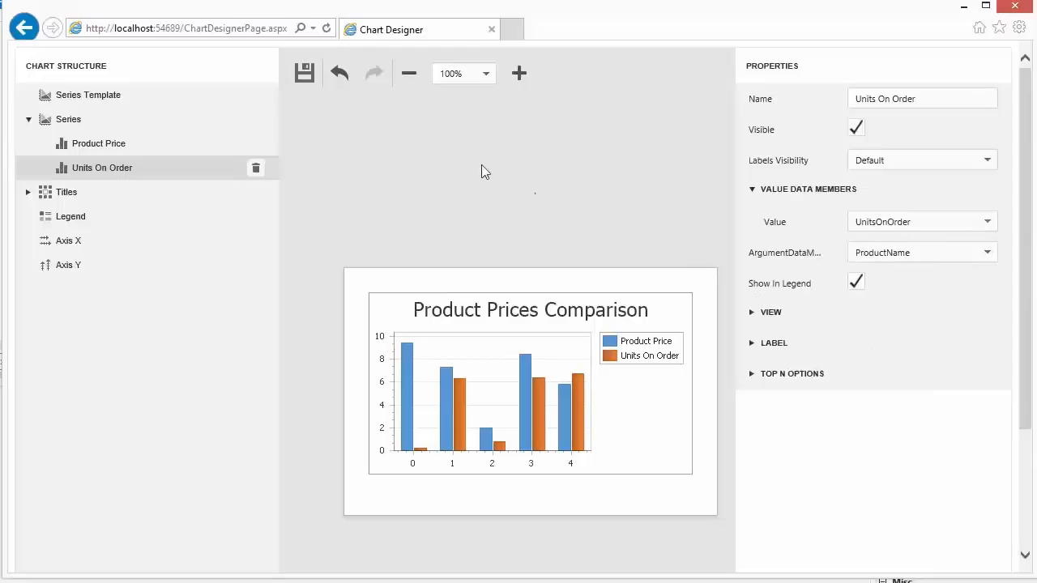
{"action": "left_click", "coordinate": [311, 80]}
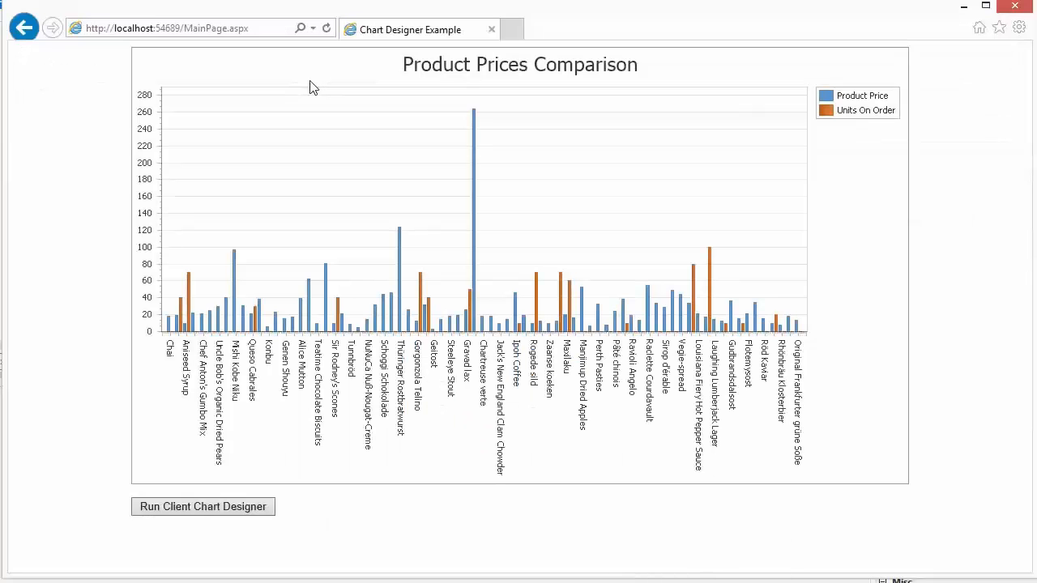